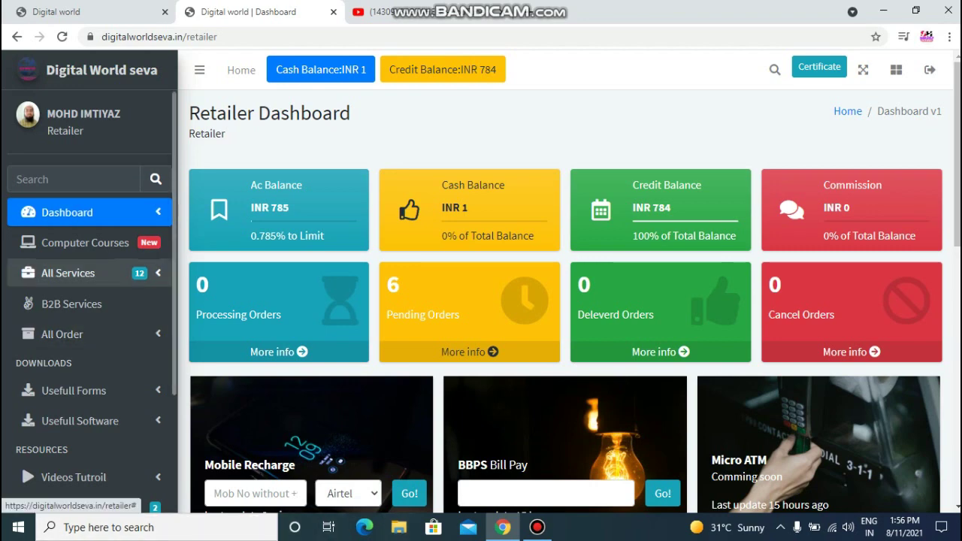
Open the PM Kisan Samman Nidhi application from All Services > Central Govt.
click(67, 273)
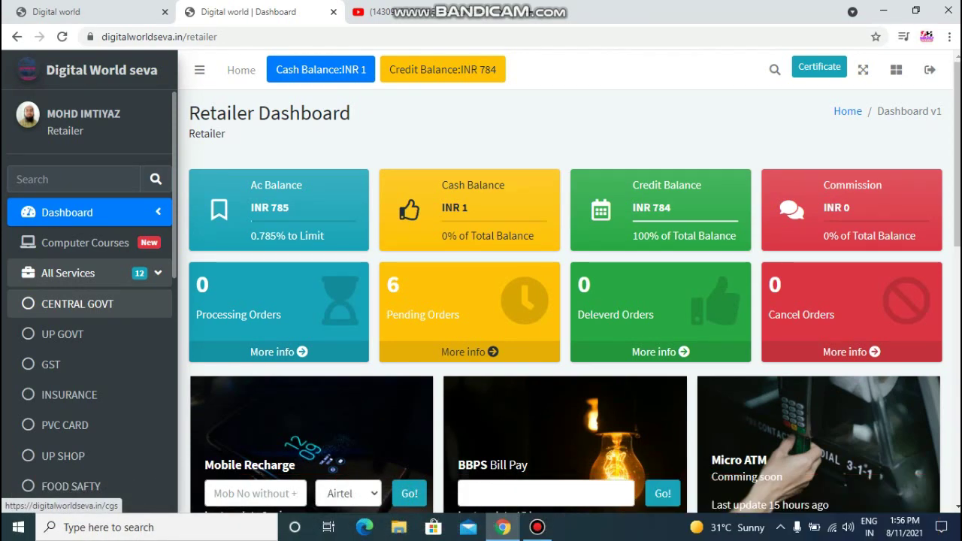
click(77, 304)
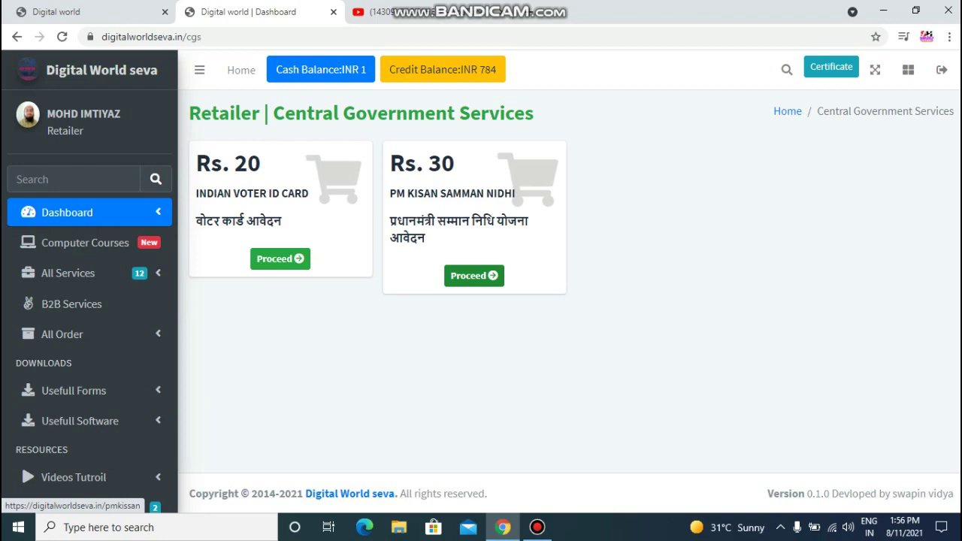
click(473, 275)
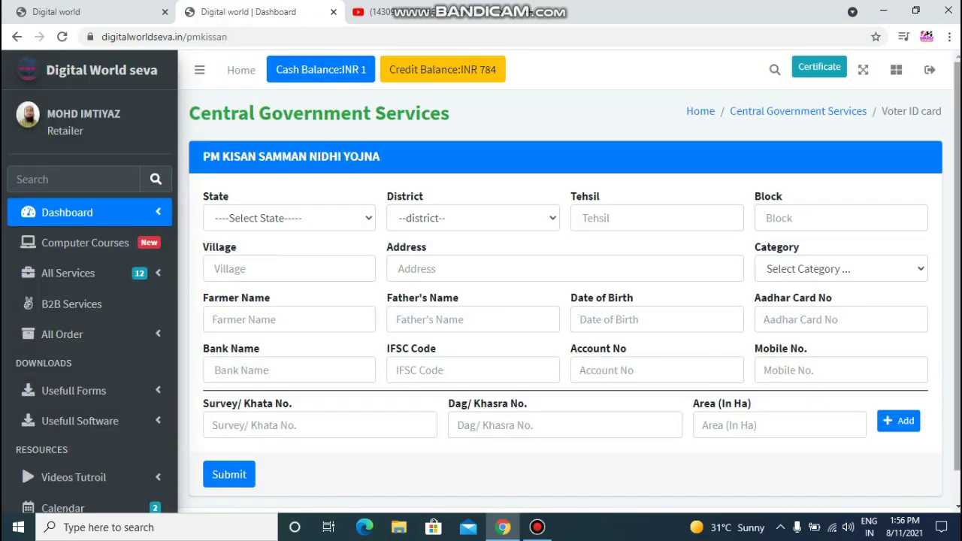
Set the state to Uttar Pradesh and the district to Azamgarh.
scroll(570, 278, down, 2)
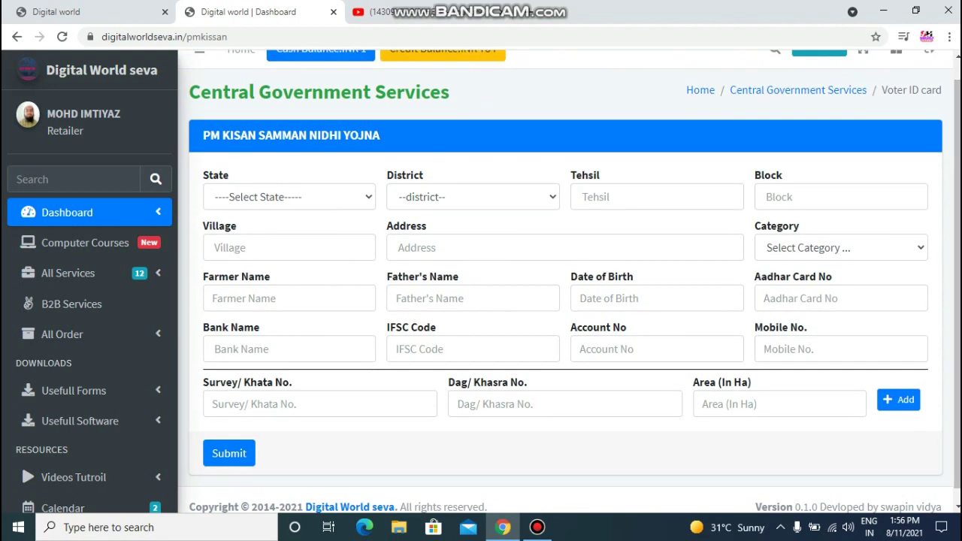
click(336, 197)
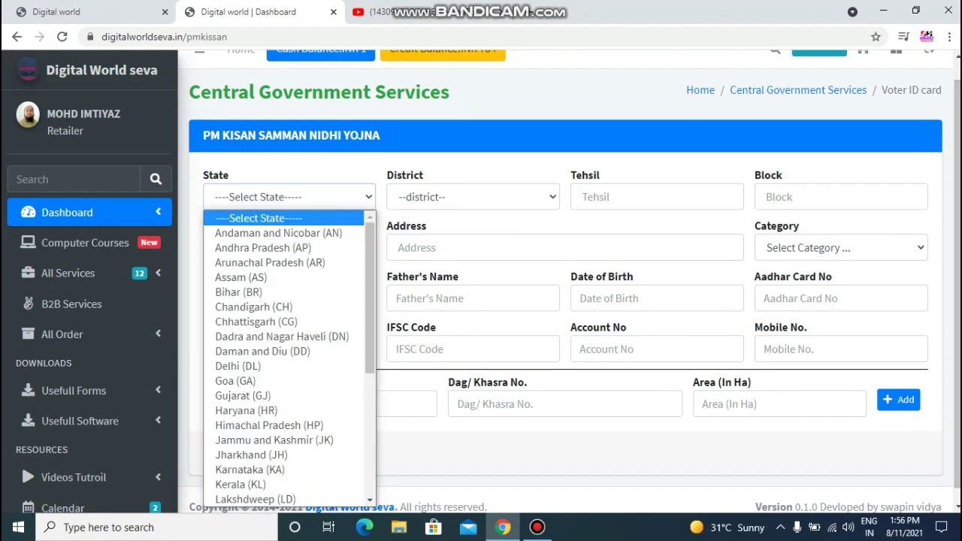
key(u)
key(Return)
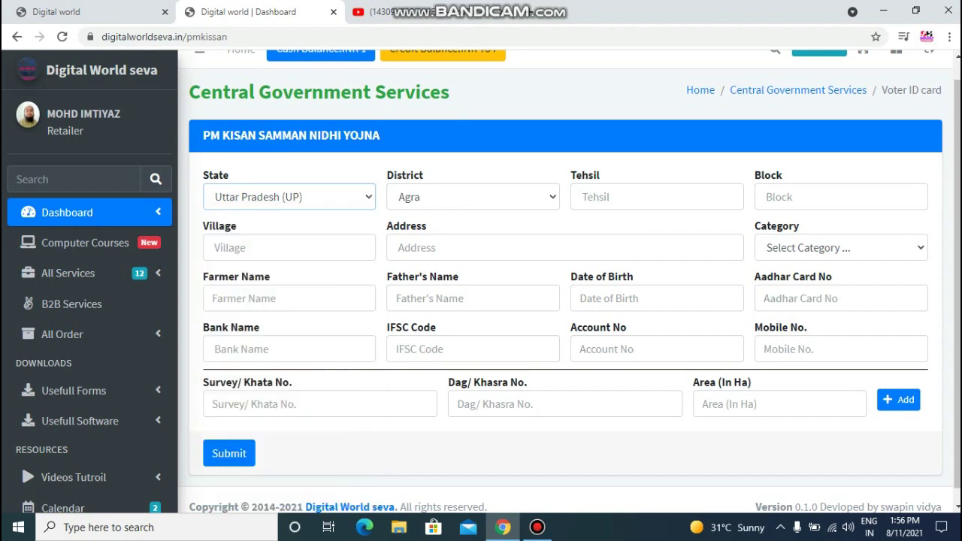
key(Tab)
key(alt+Down)
key(a)
key(z)
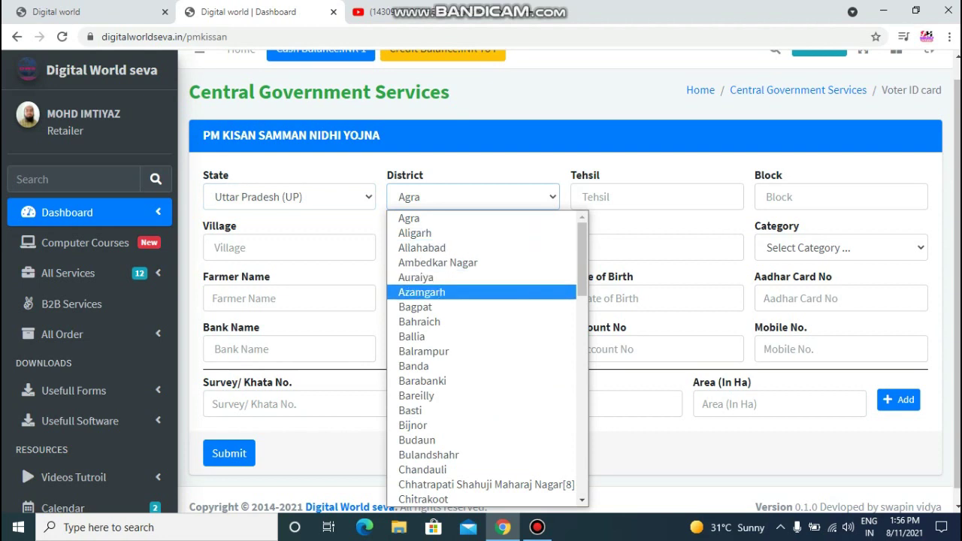
key(Return)
Enter the tehsil, reuse it as the block, then fill in the village and address.
key(Tab)
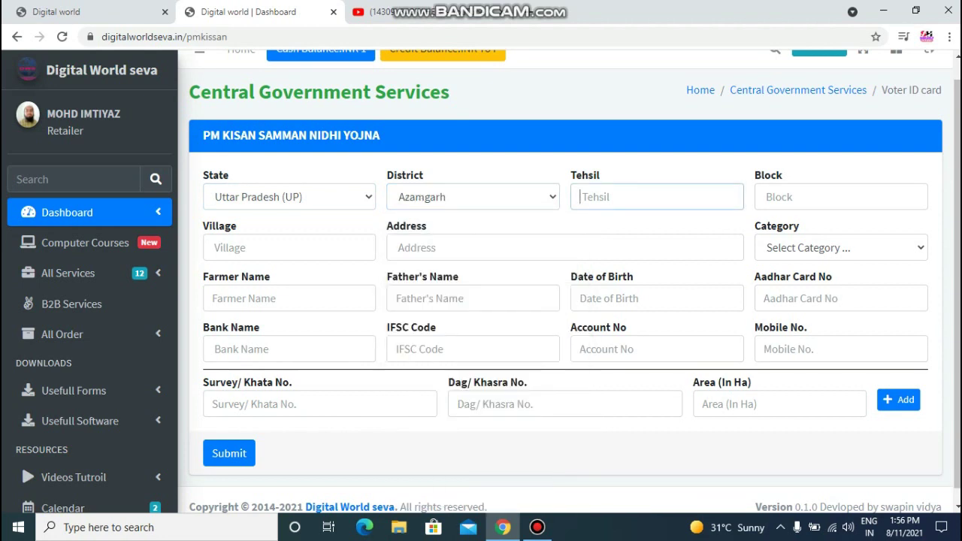
text(fatehpur)
key(Tab)
key(shift+Tab)
key(ctrl+c)
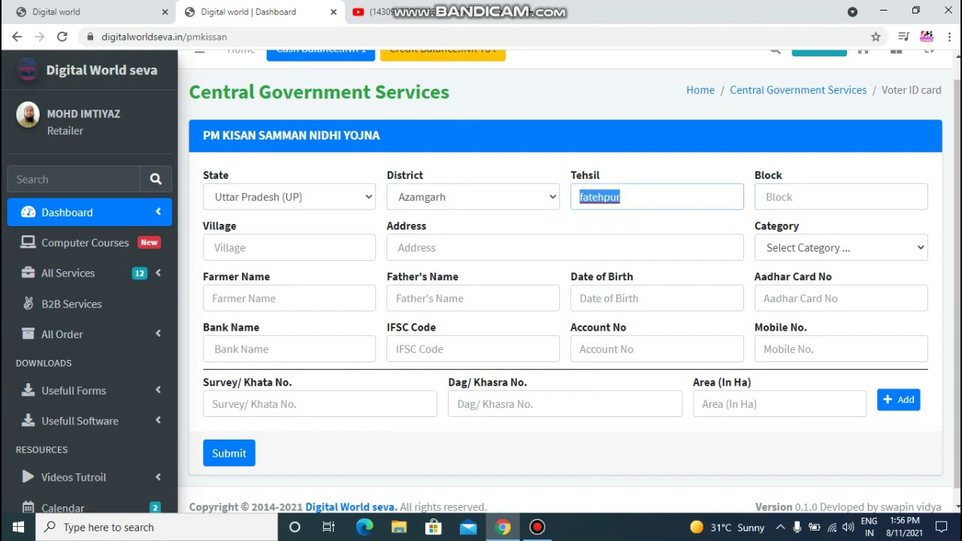
key(Tab)
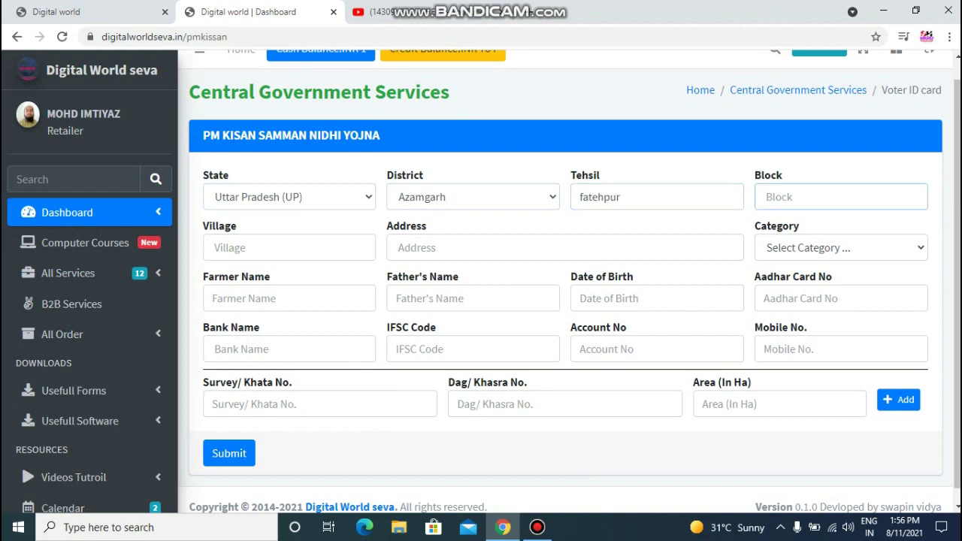
key(ctrl+v)
key(Tab)
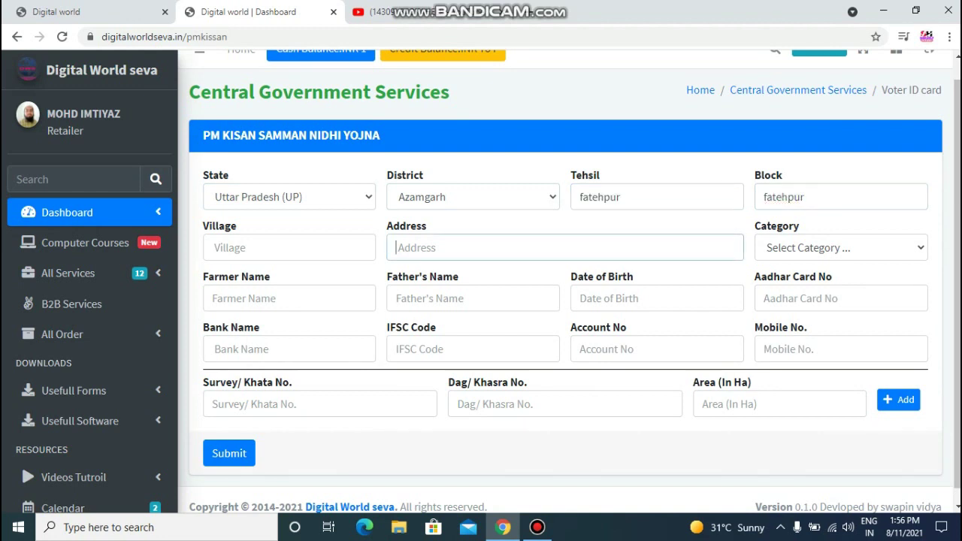
click(289, 248)
text(sihali)
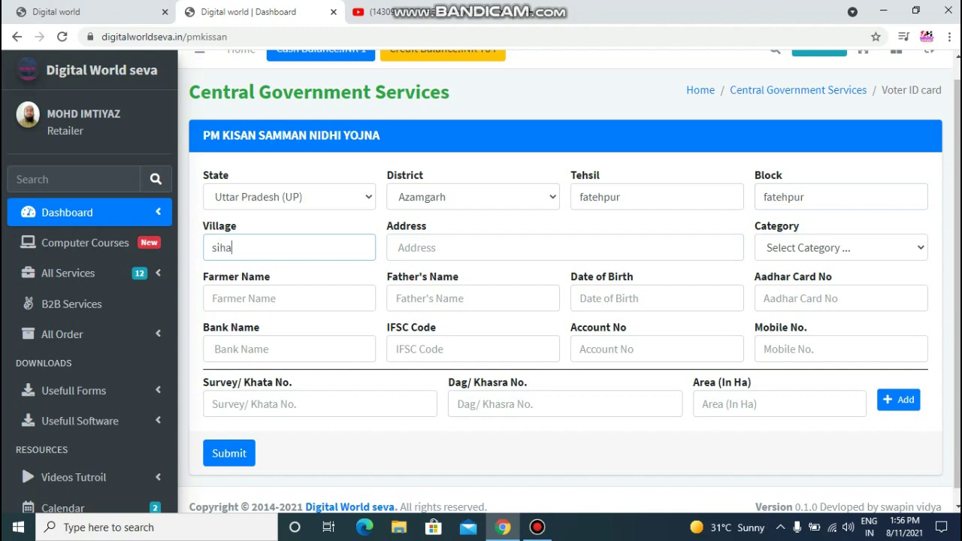
click(397, 247)
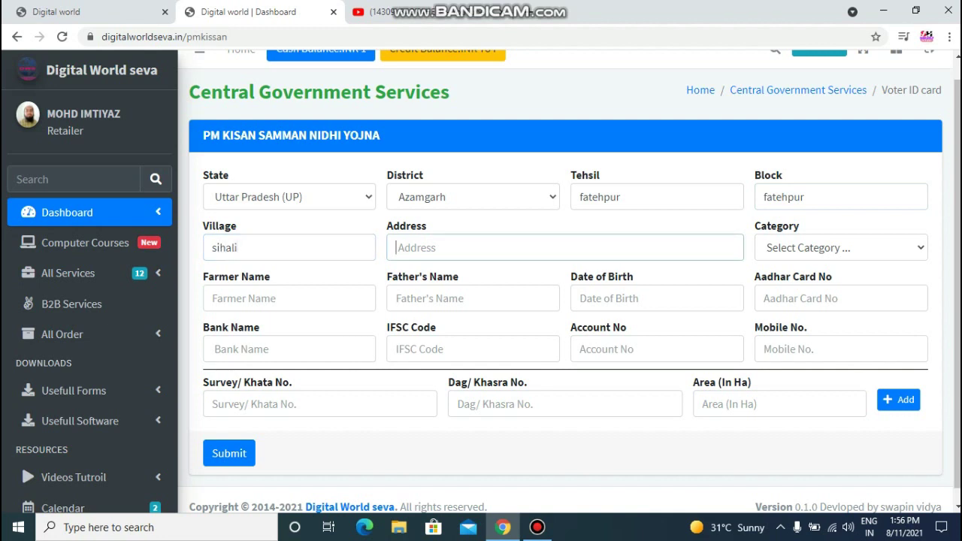
text(vill and post gurgram)
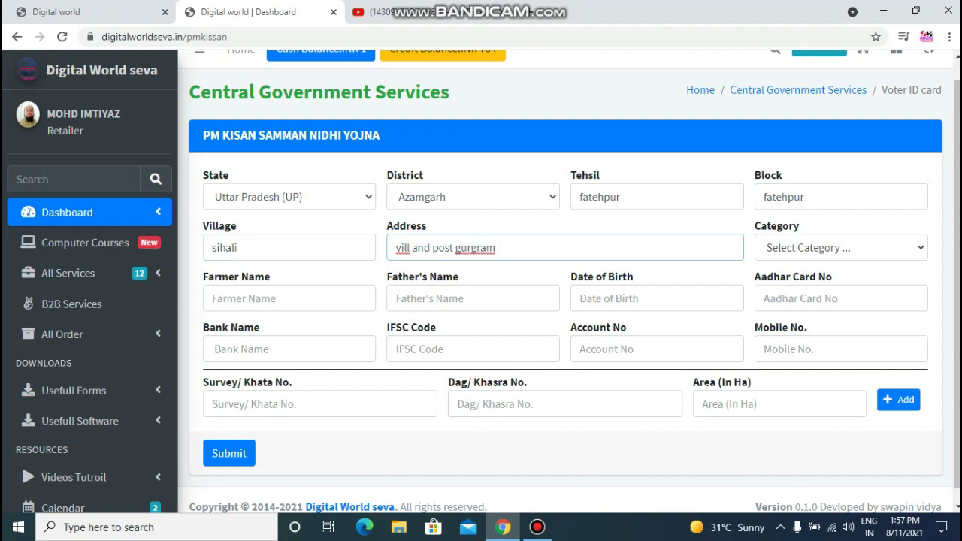
Set the Category to OBC.
click(840, 247)
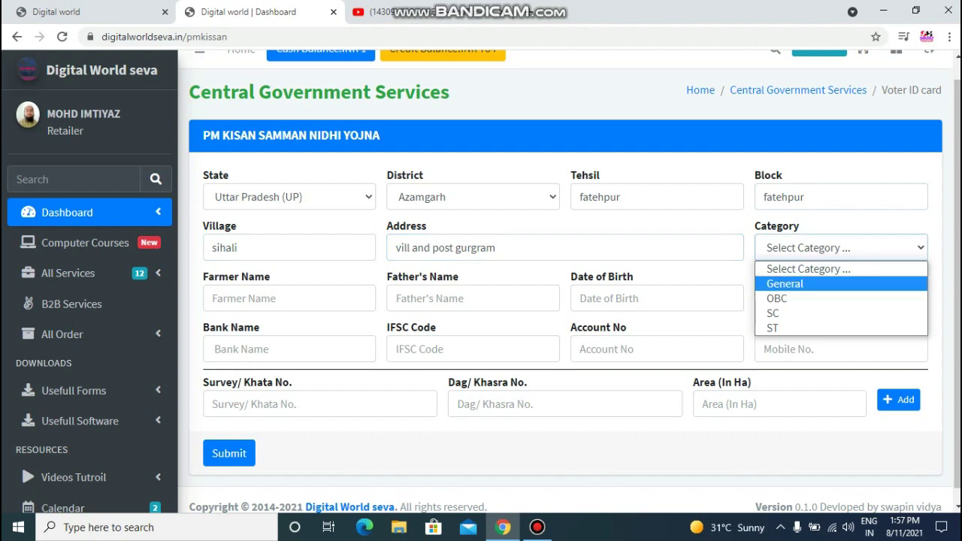
key(Down)
key(Down)
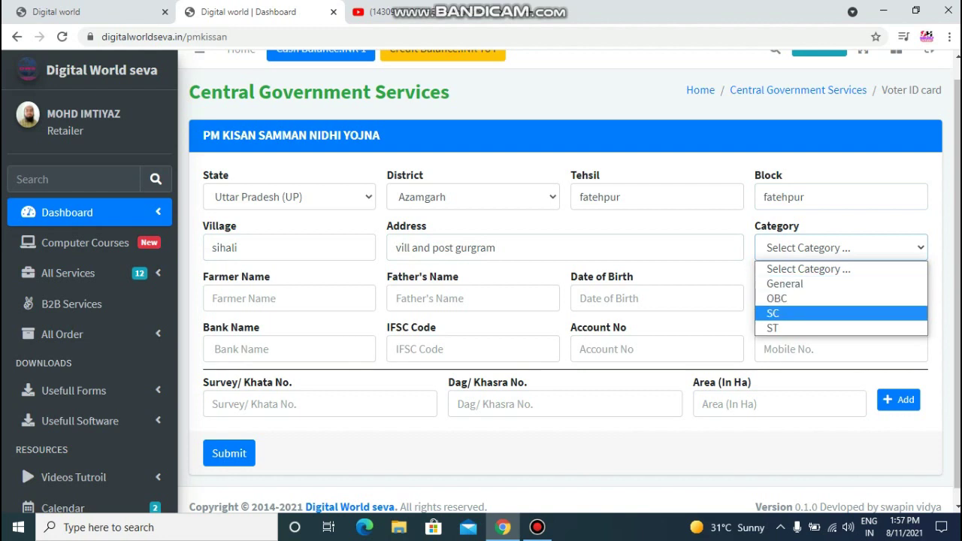
key(Down)
key(Up)
key(Up)
key(Return)
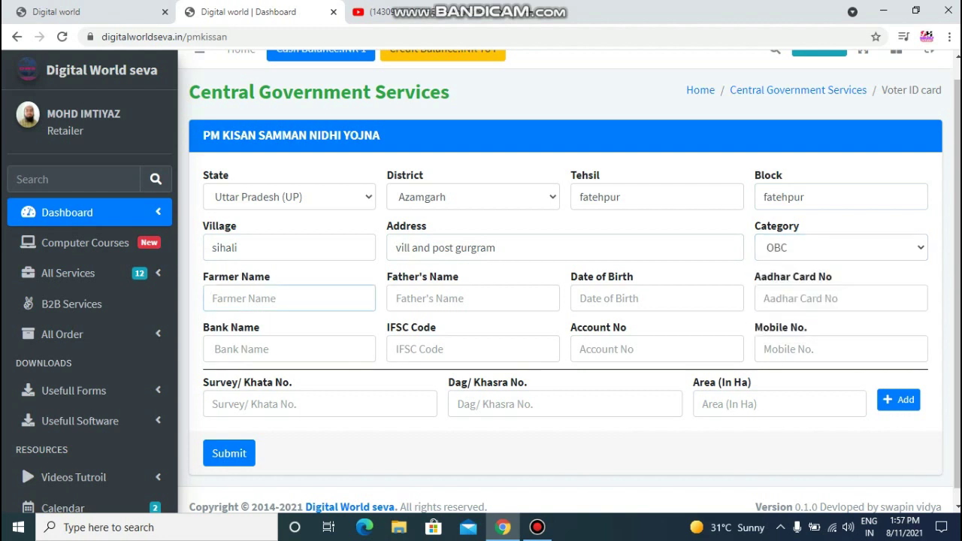
Enter the farmer's full name and the father's name.
key(Tab)
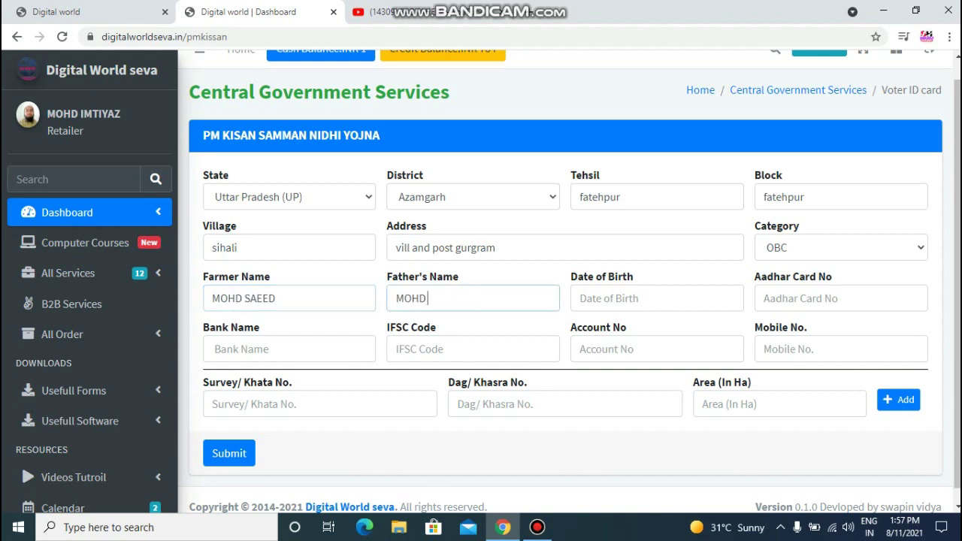
Enter the farmer's date of birth and Aadhaar card number.
key(Tab)
text(11/01)
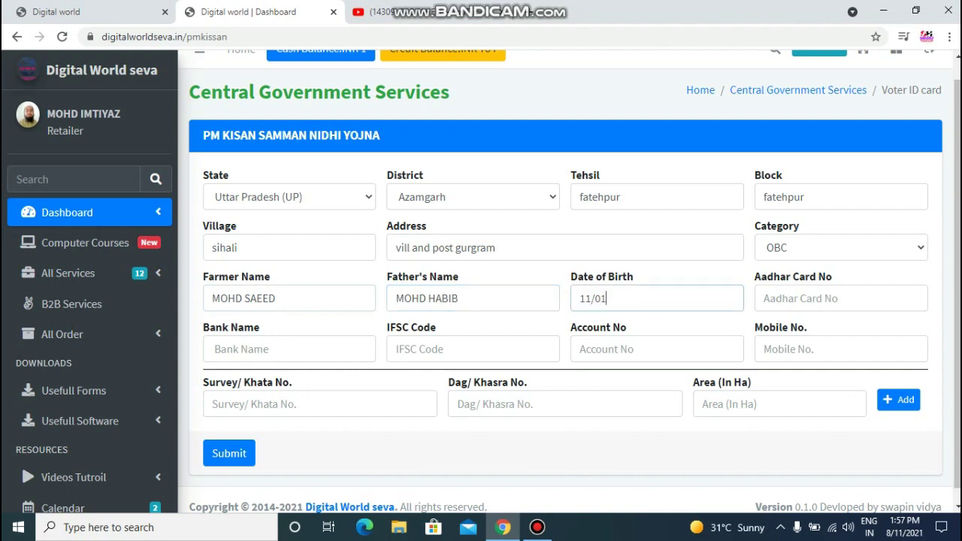
key(BackSpace)
text(7/2000)
key(Tab)
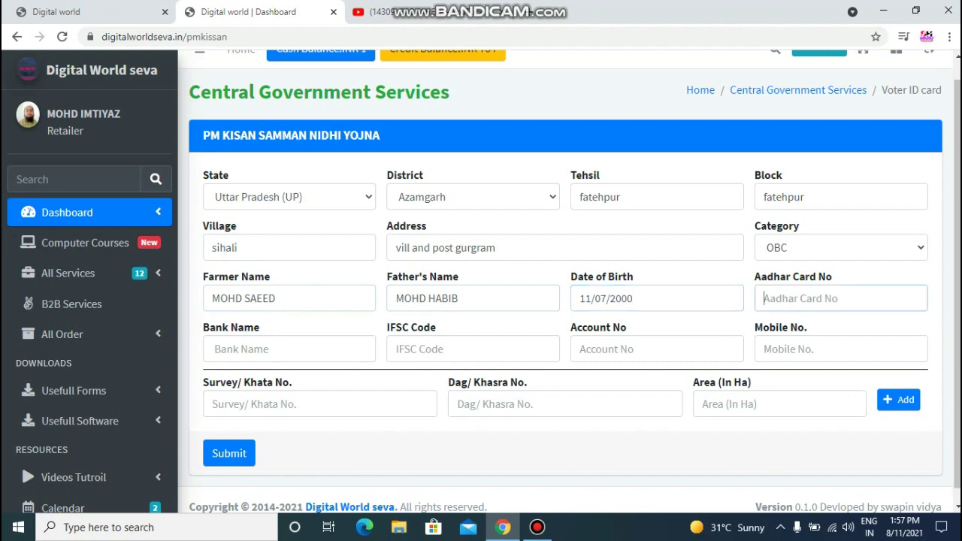
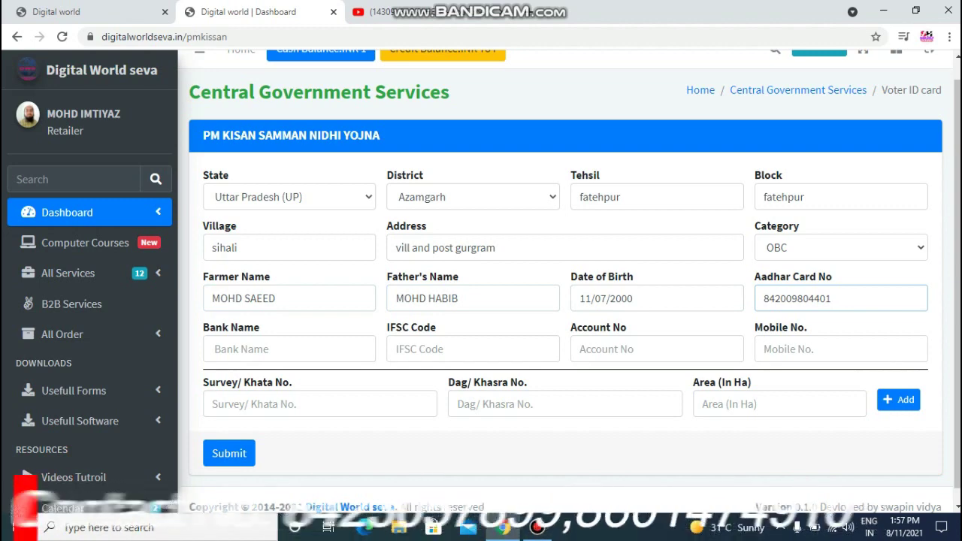
key(Tab)
Enter bank name BOB, plus the IFSC code, account number and mobile number.
text(BOB)
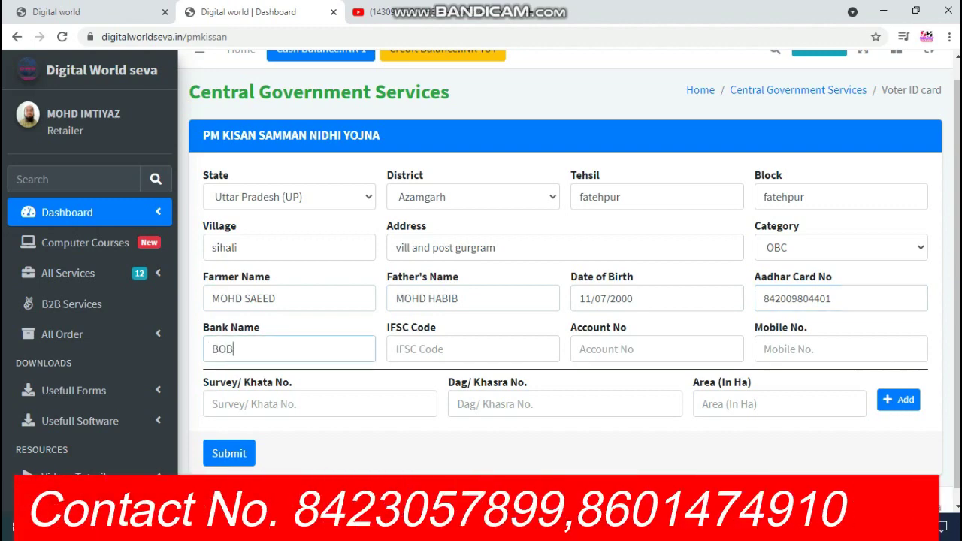
key(Tab)
text(B)
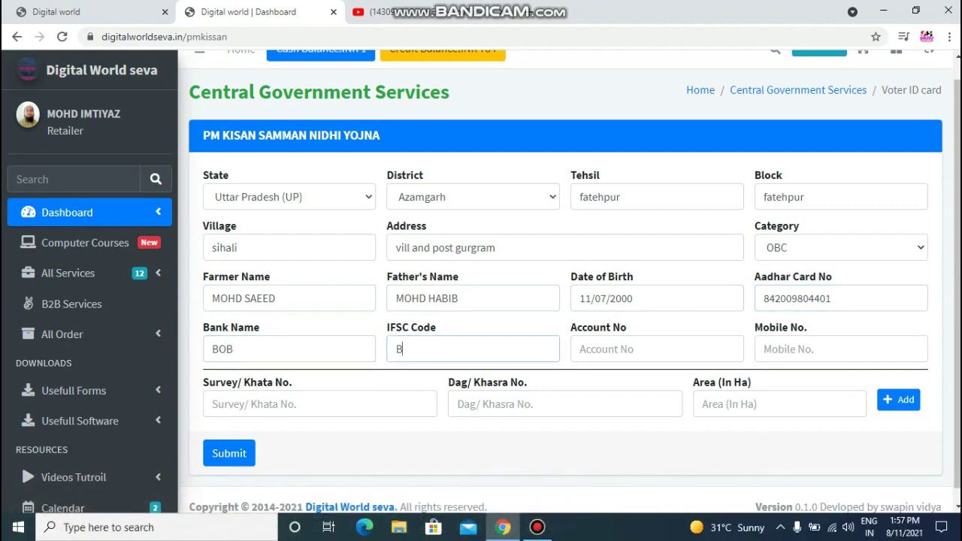
text(ARB0BARFAT)
click(656, 348)
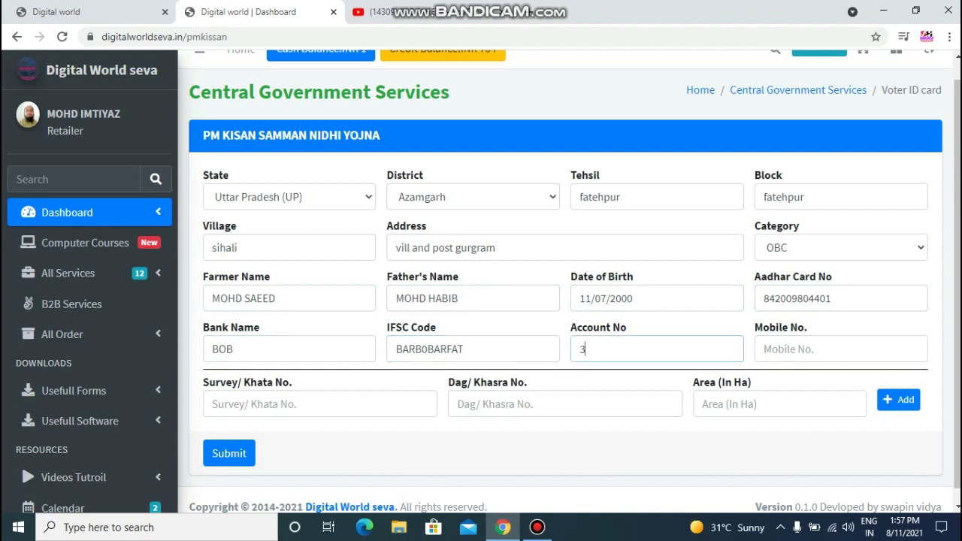
click(789, 348)
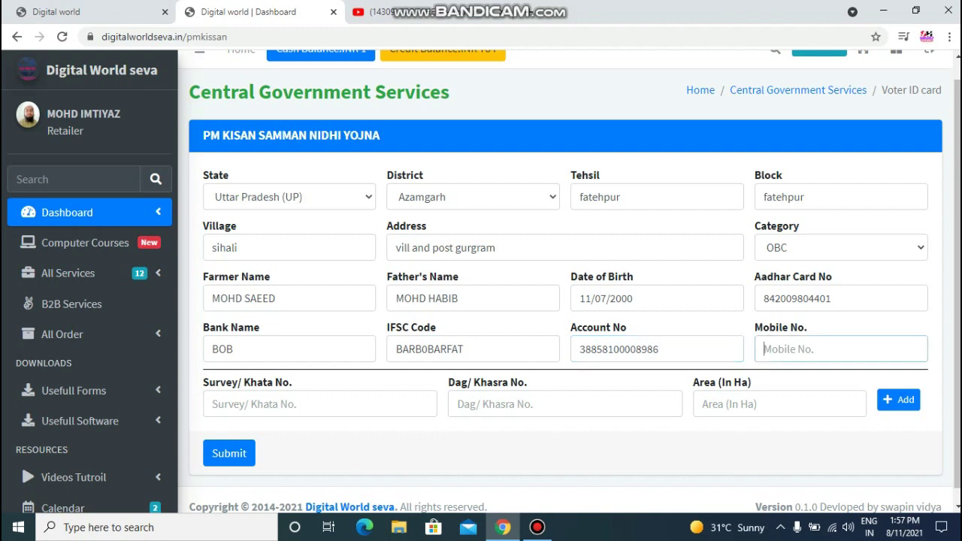
click(319, 404)
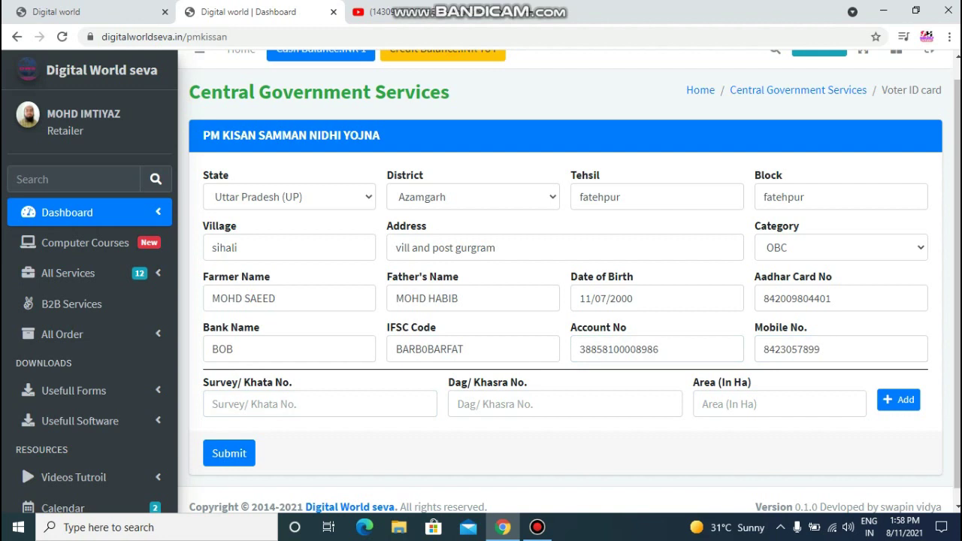
Add land record: survey/khata 00254, dag/khasra 111, area .2145 ha, removing the extra row.
click(320, 404)
text(00254)
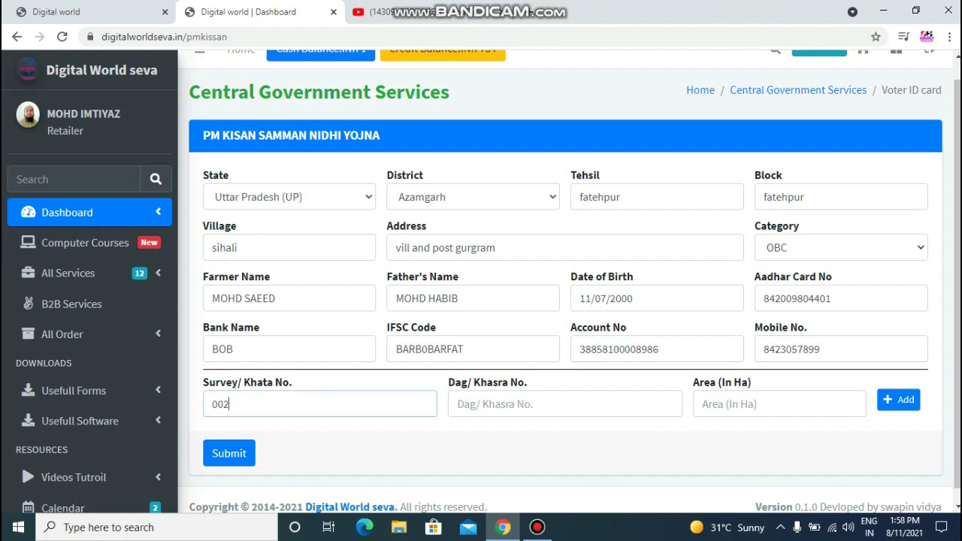
click(565, 404)
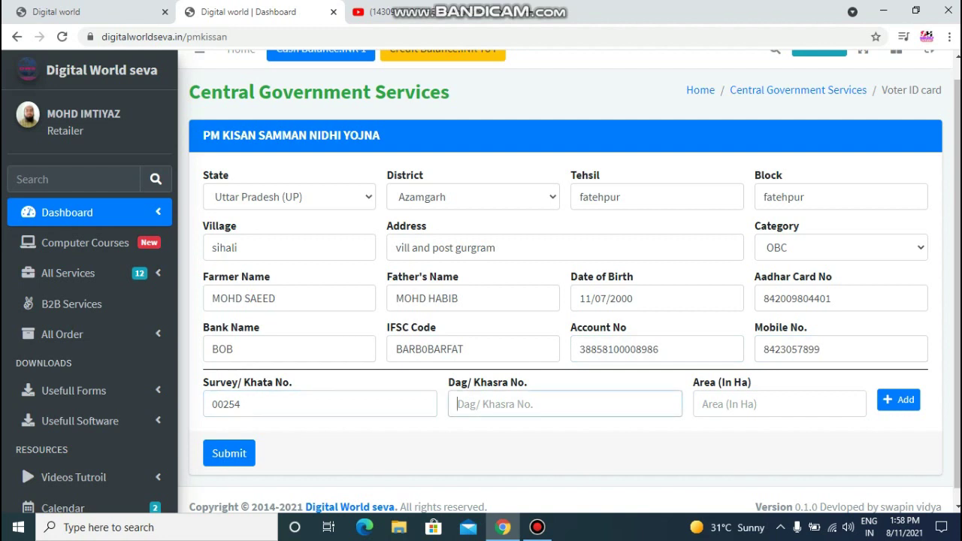
text(111)
key(Tab)
text(.)
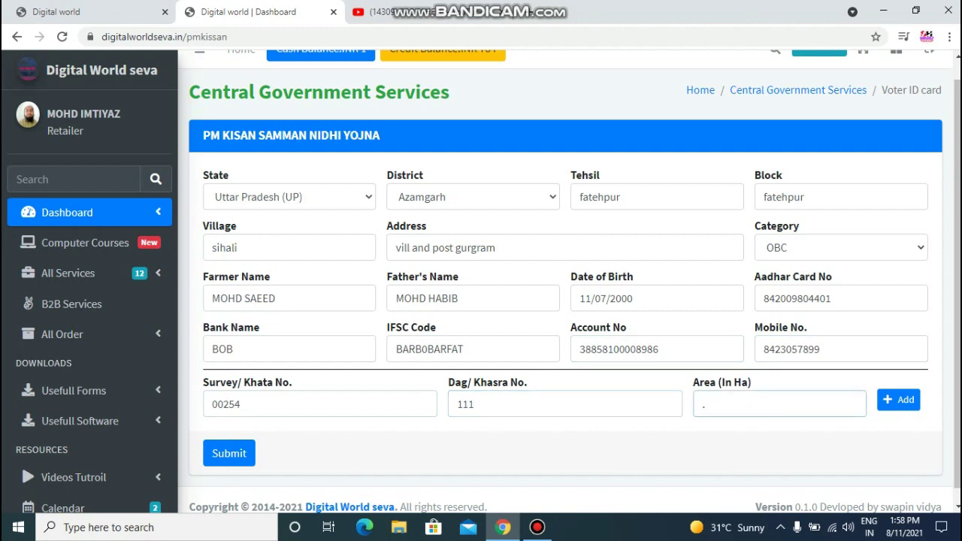
text(2145)
scroll(570, 281, down, 1)
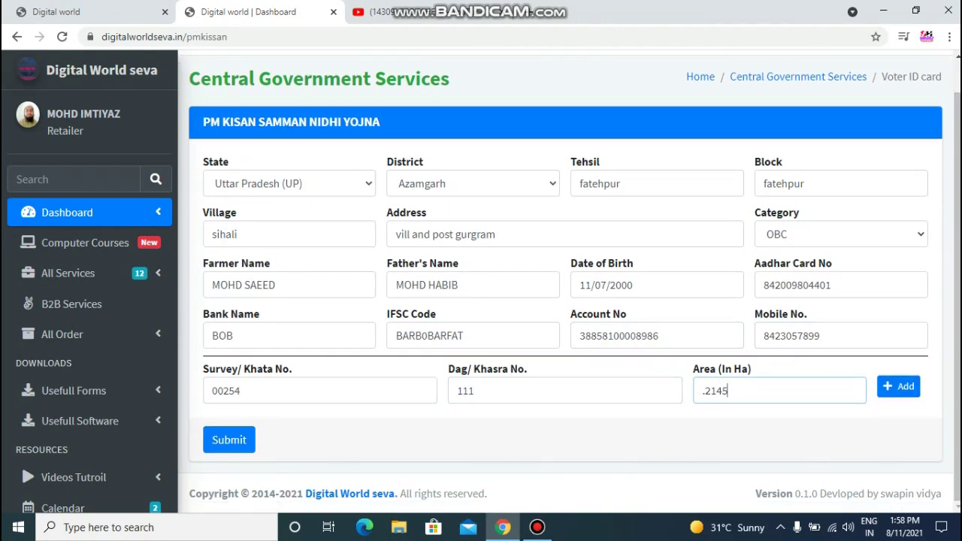
click(898, 386)
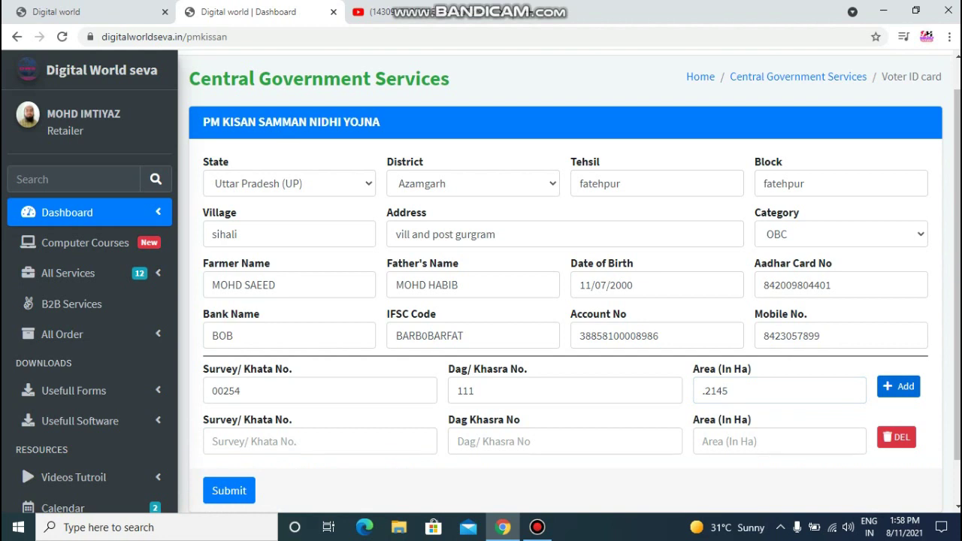
click(896, 437)
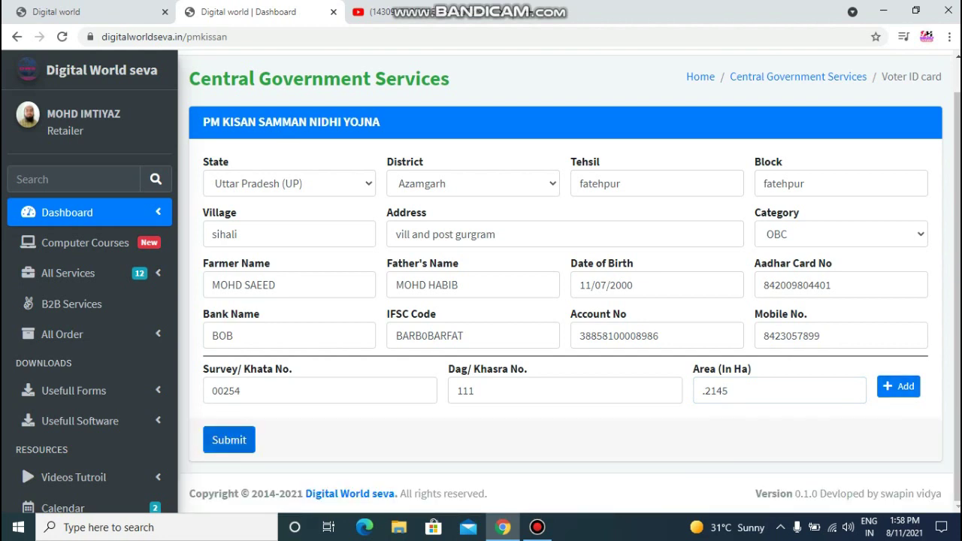
scroll(569, 275, up, 1)
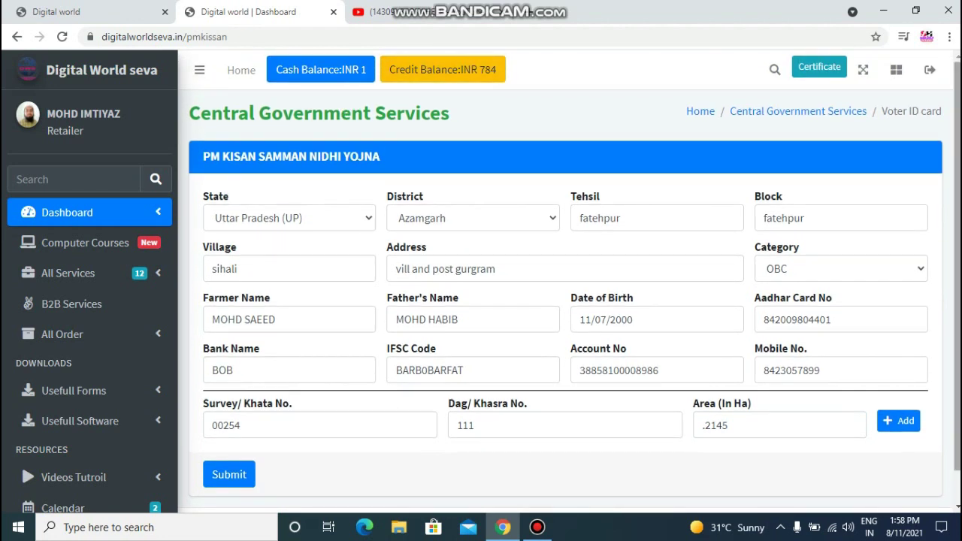
scroll(570, 279, down, 1)
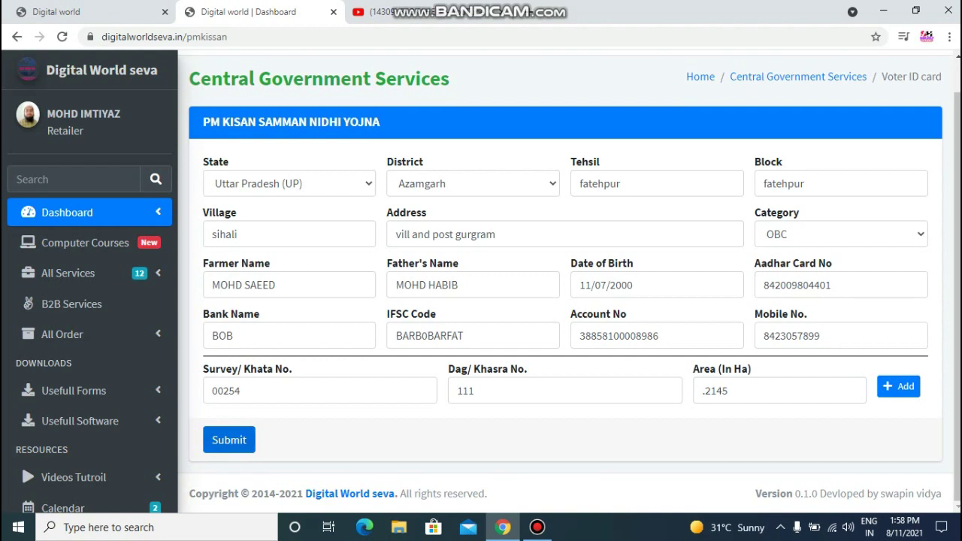
Submit the application, dismiss the success alert, and open its receipt.
click(228, 440)
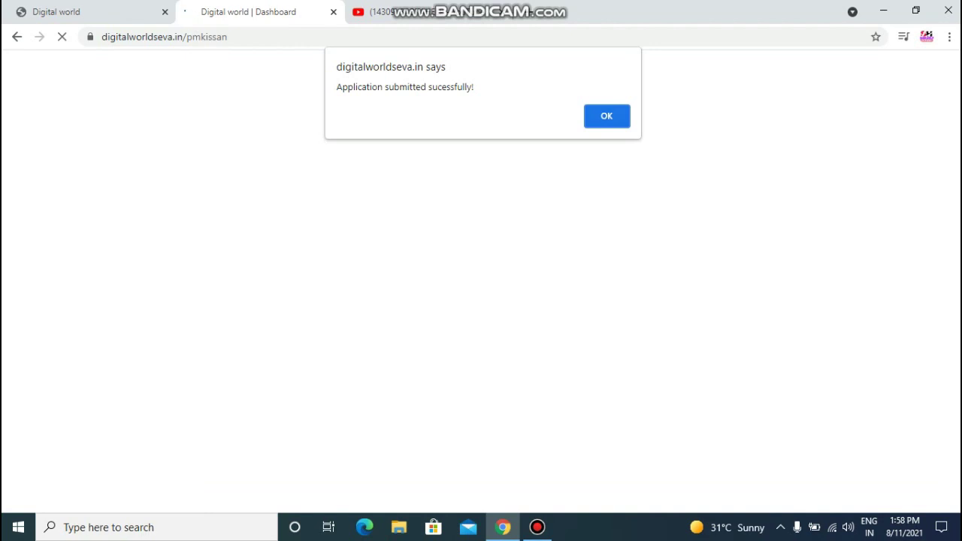
key(Return)
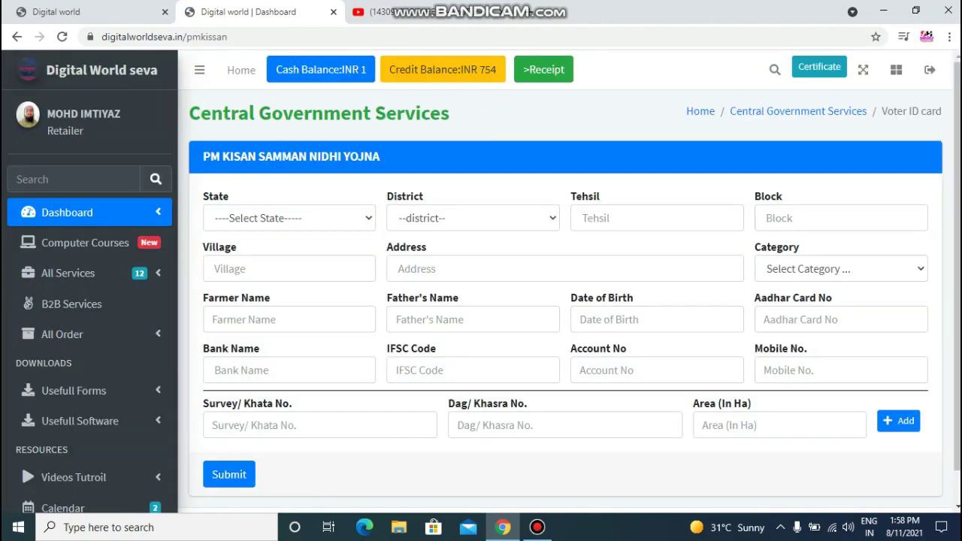
click(544, 69)
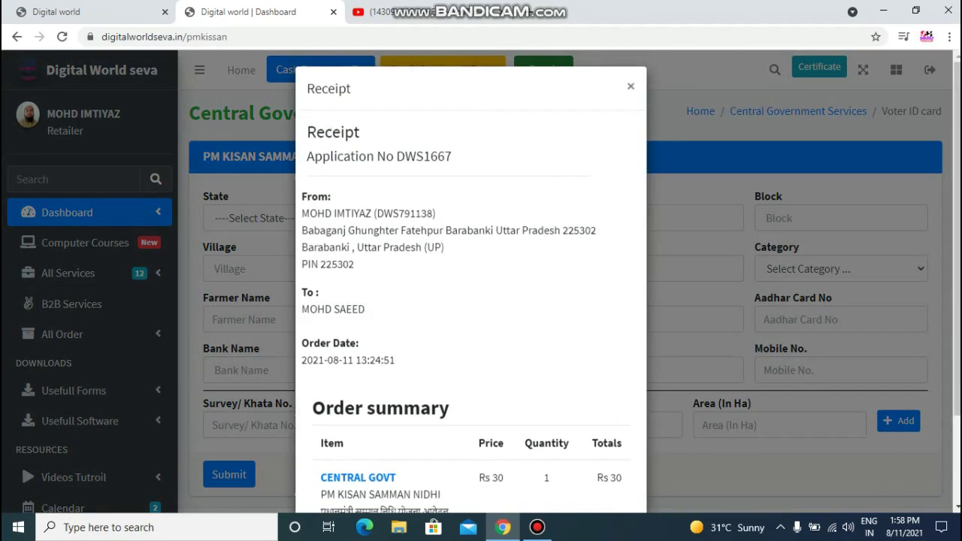
scroll(471, 300, down, 3)
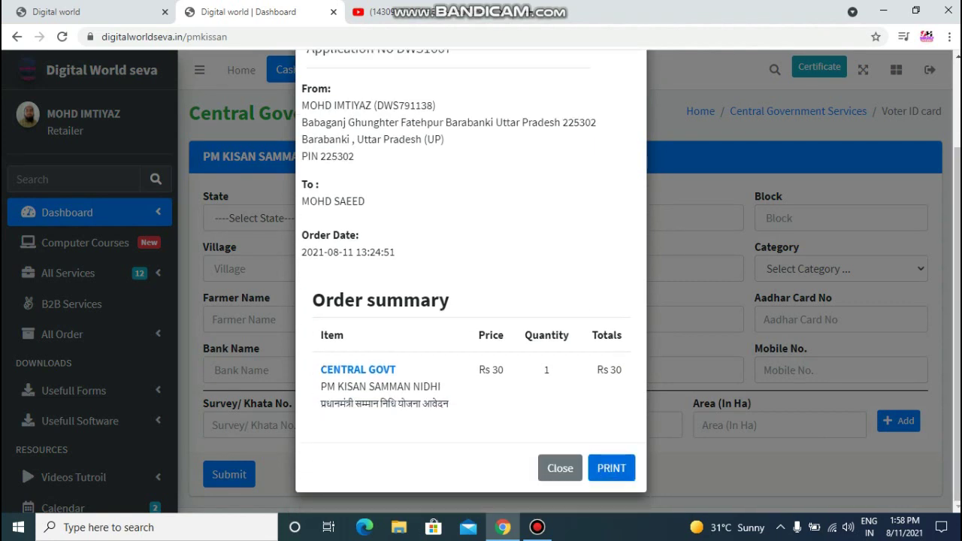
Try printing the receipt, cancel printing, close the receipt, and expand All Order.
click(611, 468)
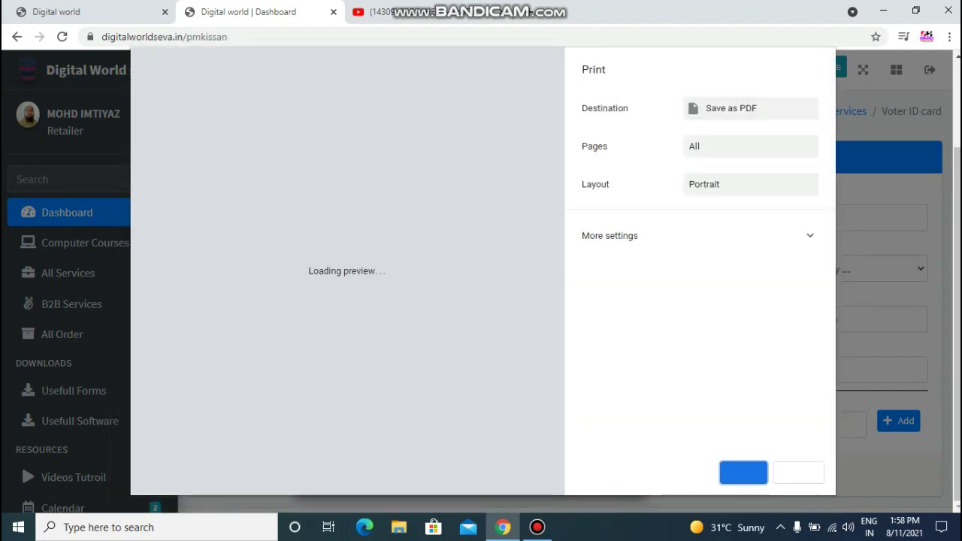
key(Escape)
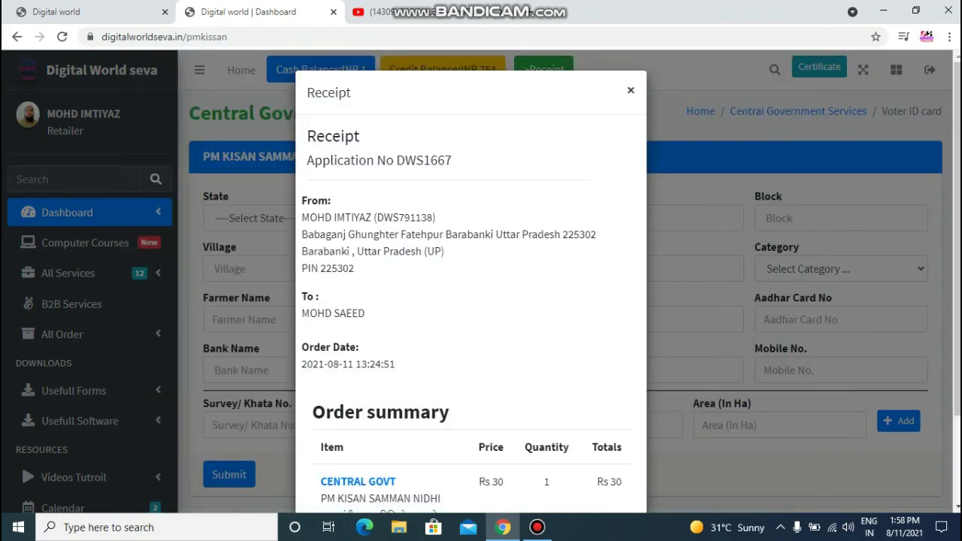
click(630, 90)
click(61, 334)
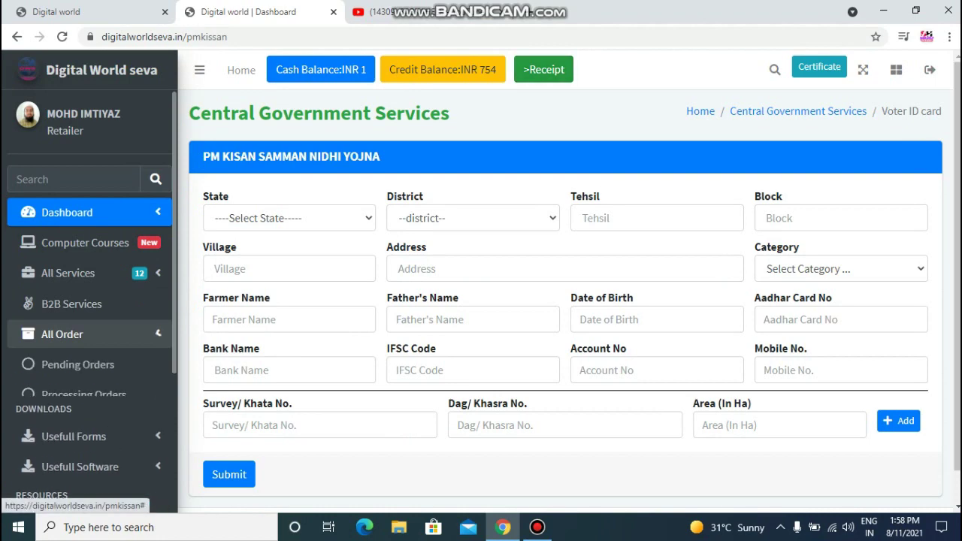
Find the PM Kisan application in Pending Orders, review its details, then return Home.
click(77, 364)
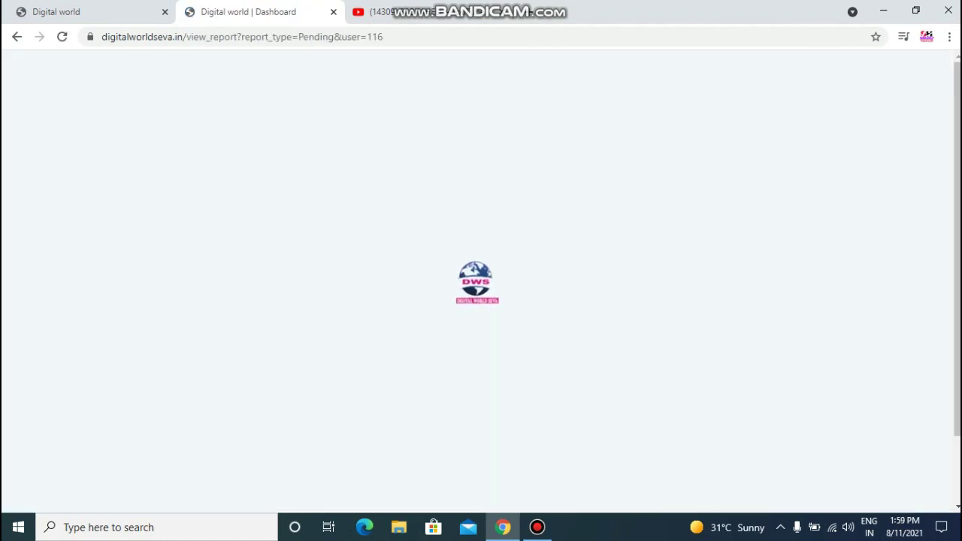
scroll(564, 300, down, 3)
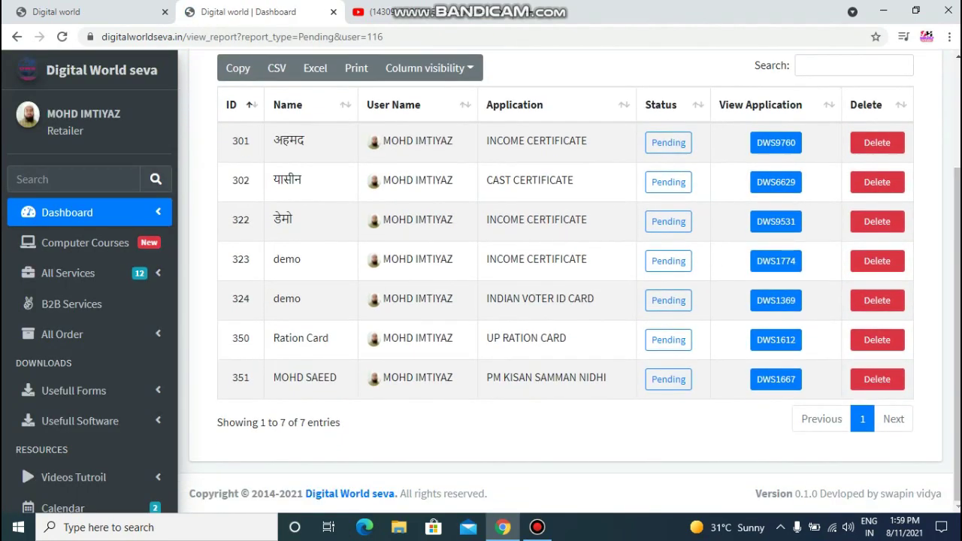
click(776, 379)
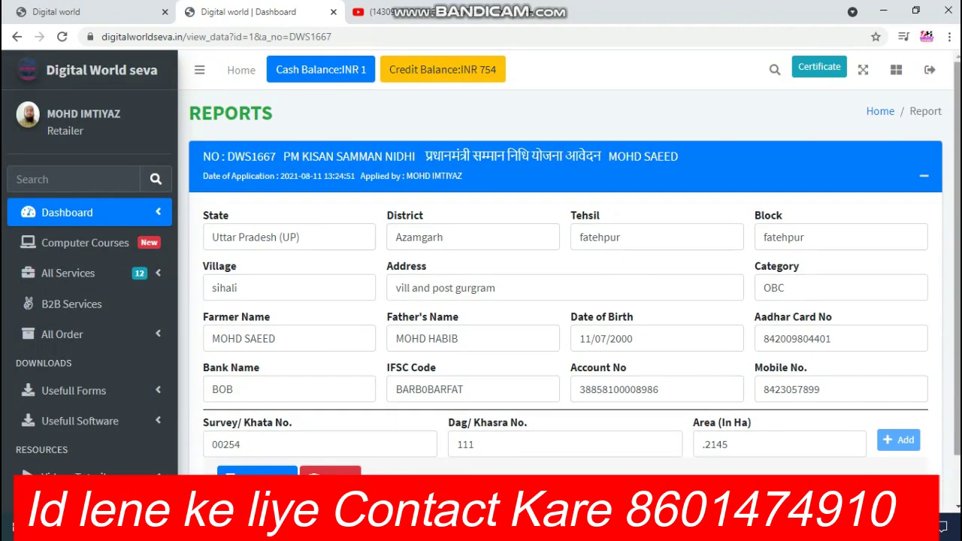
scroll(568, 278, down, 1)
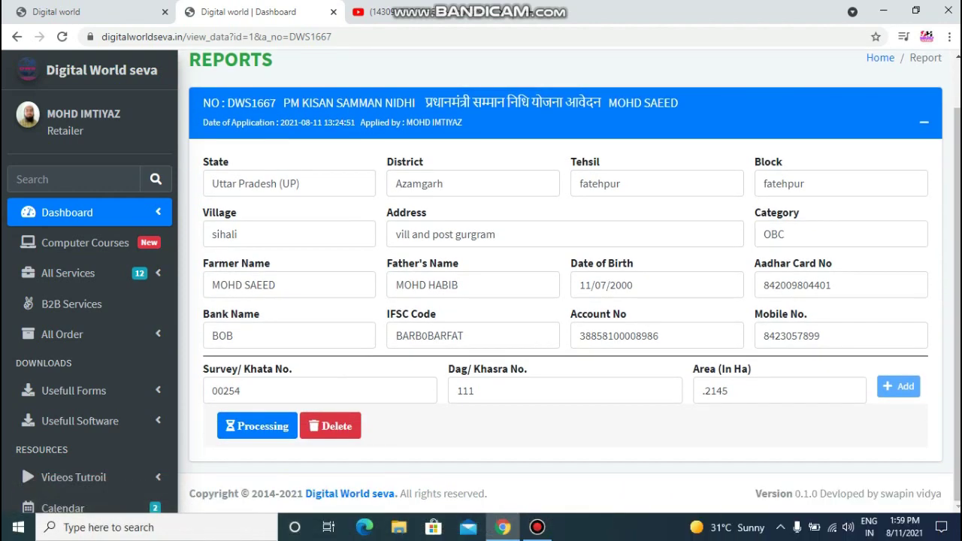
scroll(569, 278, up, 1)
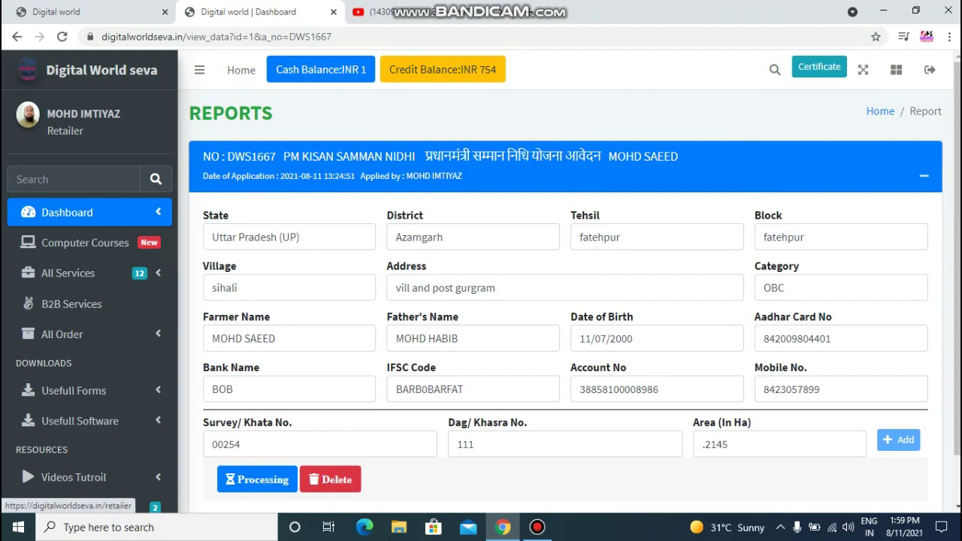
click(241, 69)
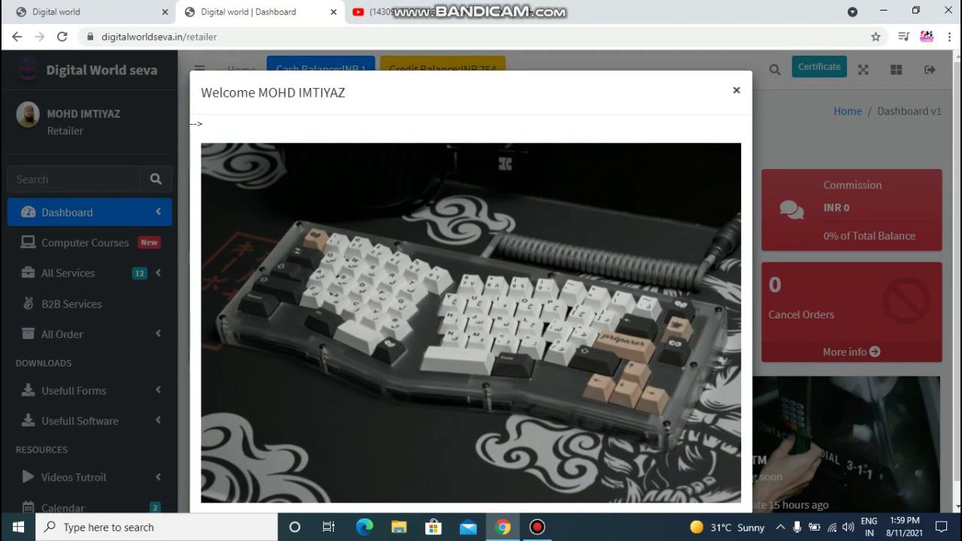
Close the Welcome message and switch to the SABKAHELP YouTube tab.
key(Escape)
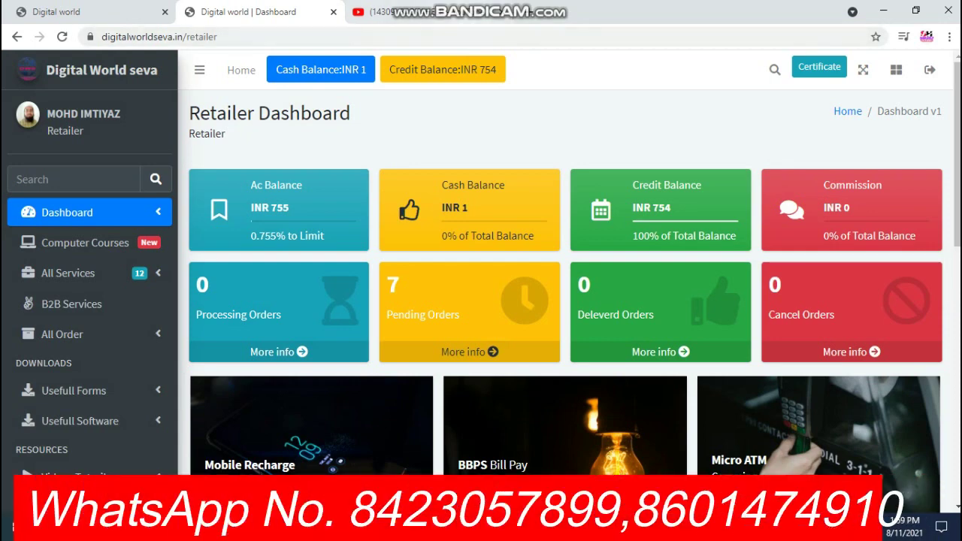
key(ctrl+Tab)
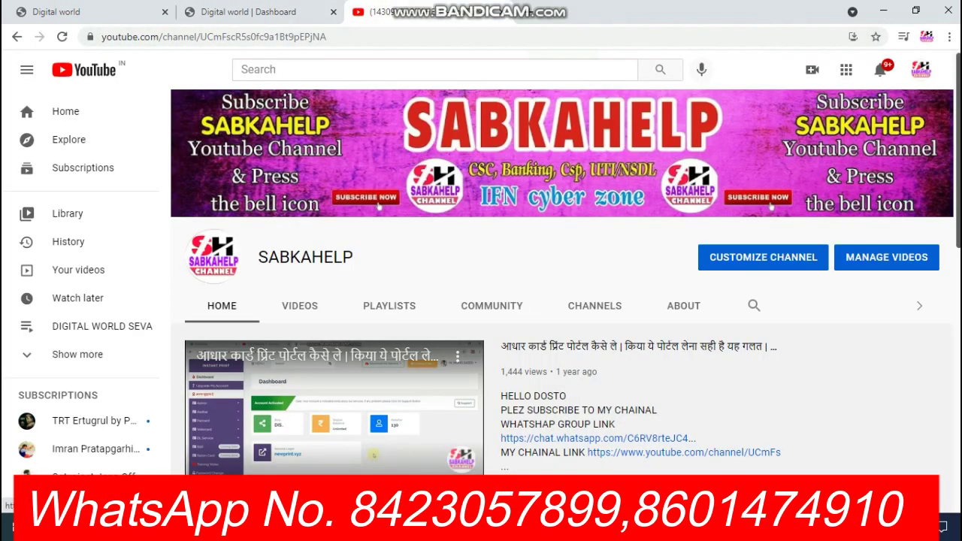
scroll(562, 301, down, 2)
scroll(562, 301, down, 2)
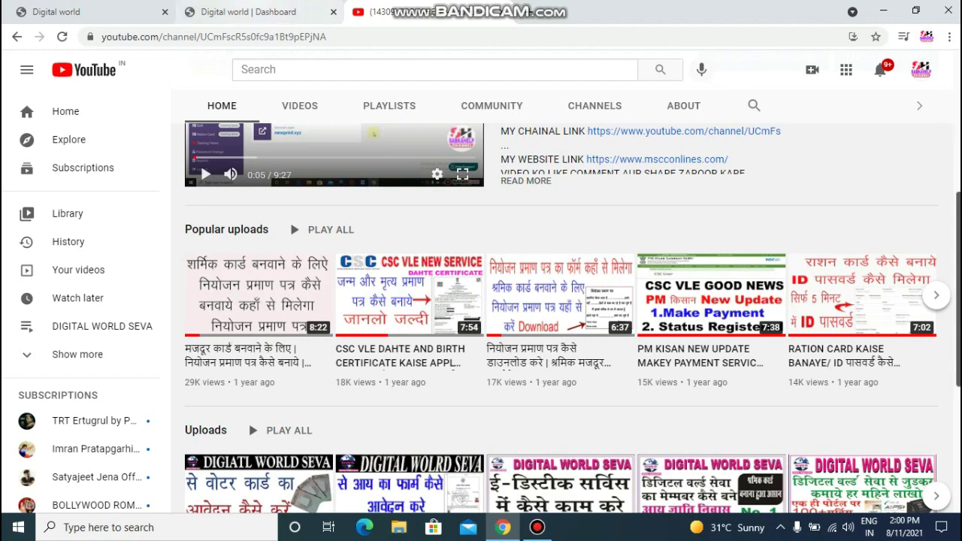
Switch back to the Digital world Dashboard browser tab.
click(248, 11)
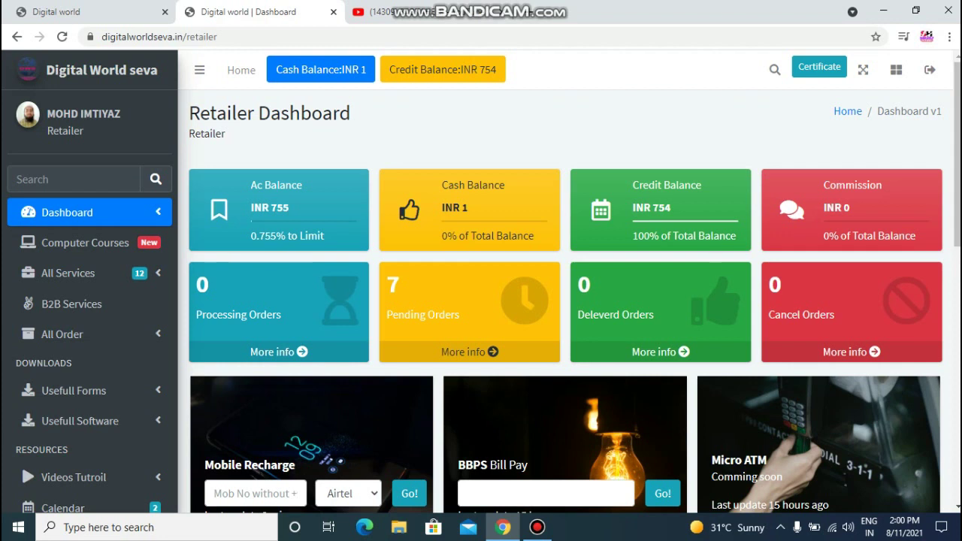